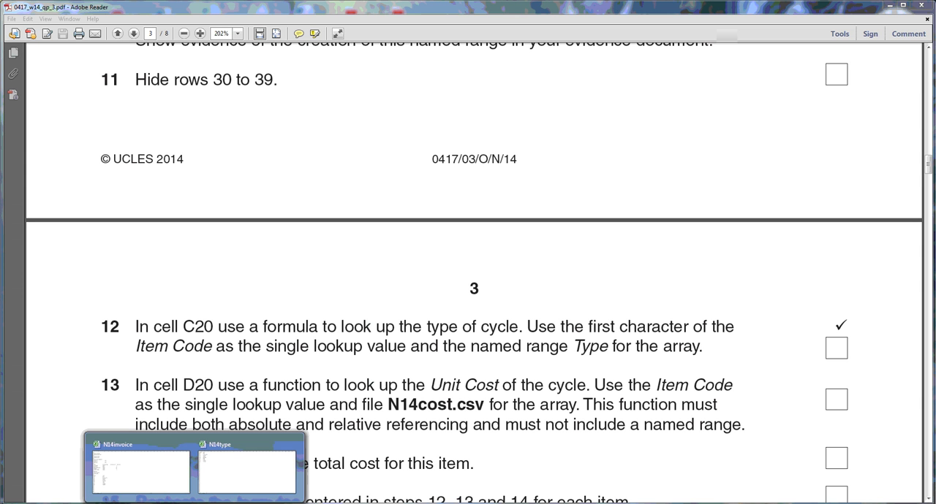
Switch to the N14invoice workbook in Excel and examine the code and type lookup table in A31:B39, including the M row.
{"action": "left_click", "coordinate": [206, 495]}
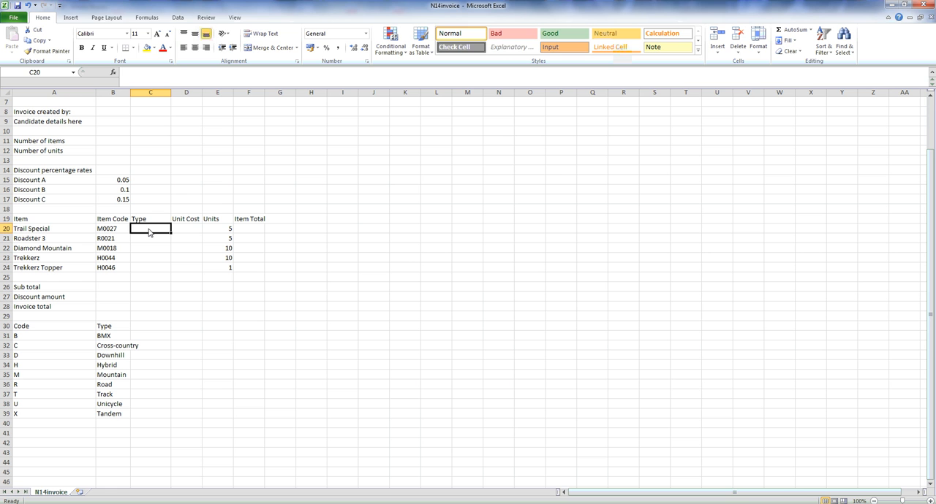
{"action": "type", "text": "="}
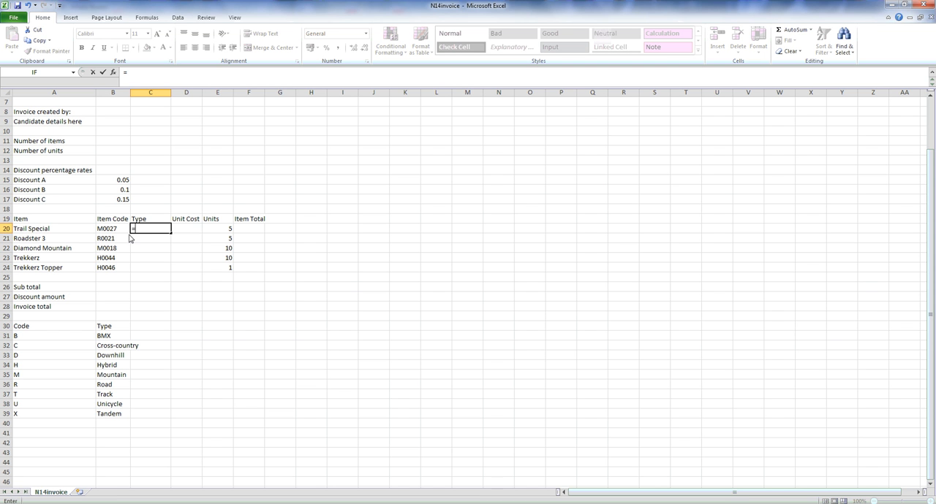
{"action": "key", "text": "Escape"}
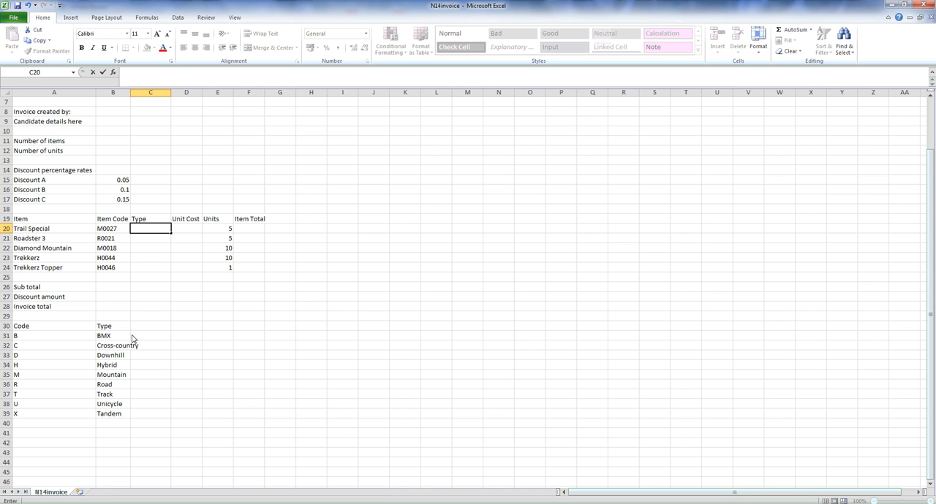
{"action": "left_click_drag", "start_coordinate": [68, 336], "coordinate": [103, 415]}
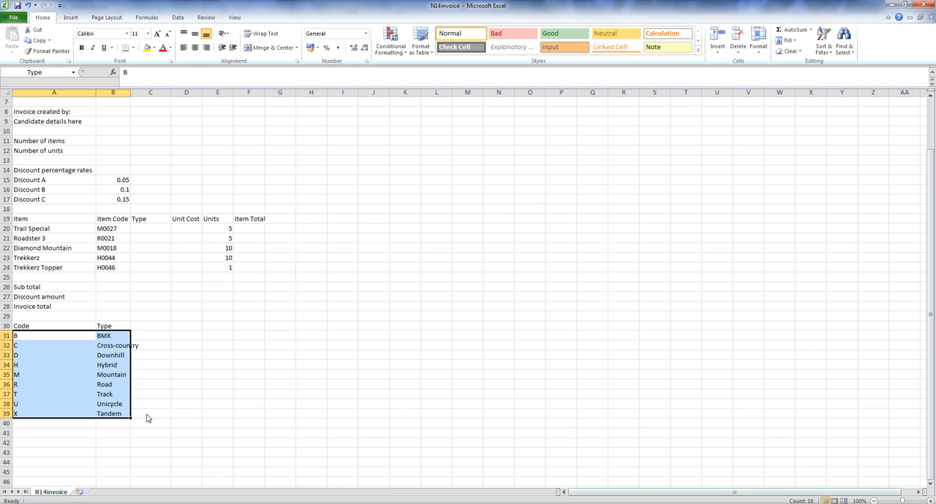
{"action": "left_click", "coordinate": [184, 387]}
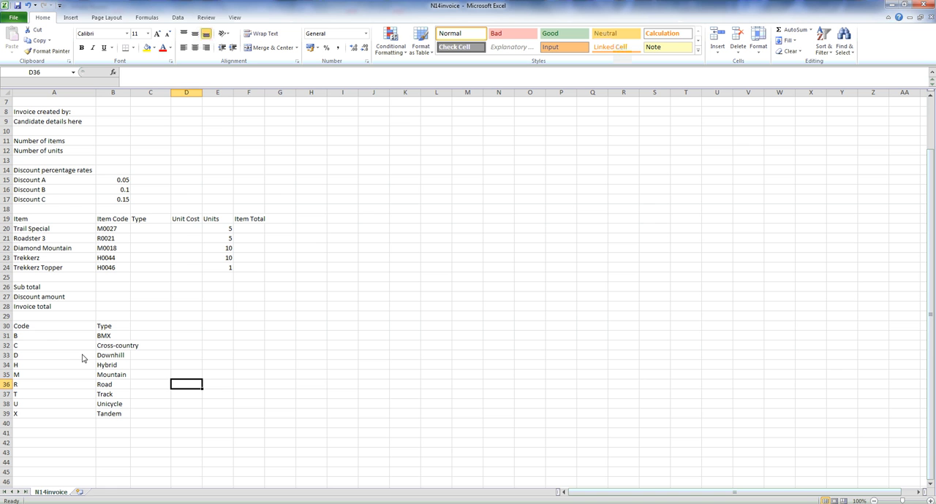
{"action": "left_click", "coordinate": [62, 377]}
{"action": "left_click", "coordinate": [115, 380]}
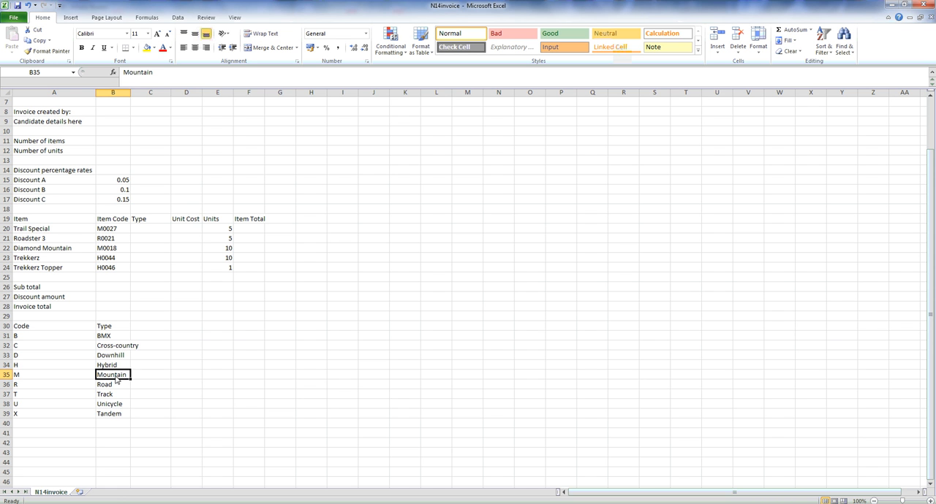
Enter the formula =LEFT(B20,1) in cell C20 to extract the first character of the item code.
{"action": "left_click", "coordinate": [148, 230]}
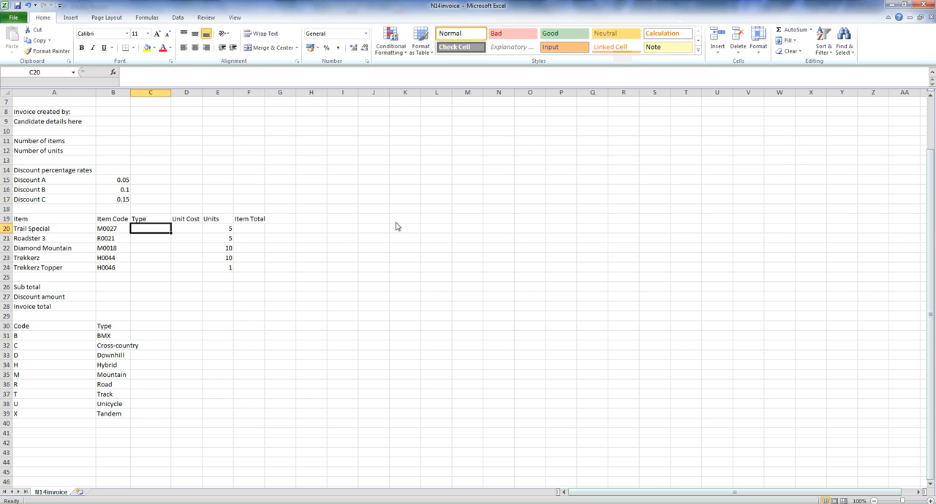
{"action": "type", "text": "=left"}
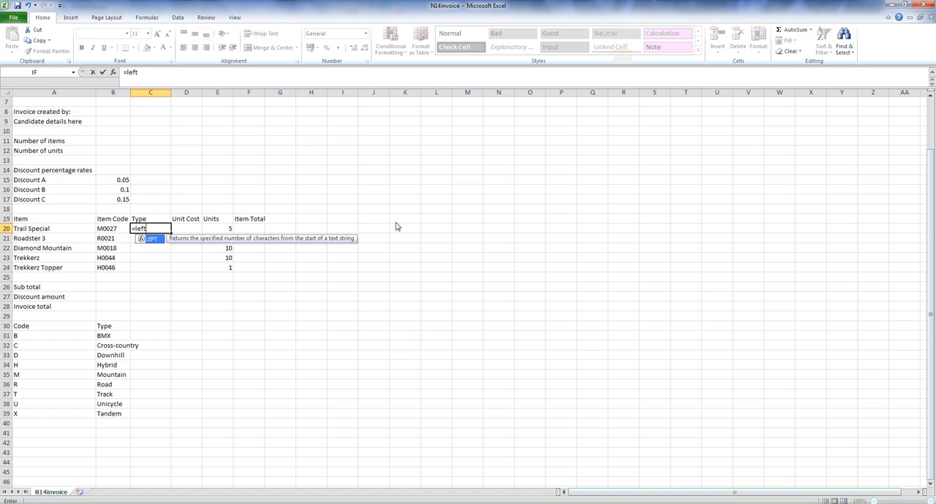
{"action": "type", "text": "("}
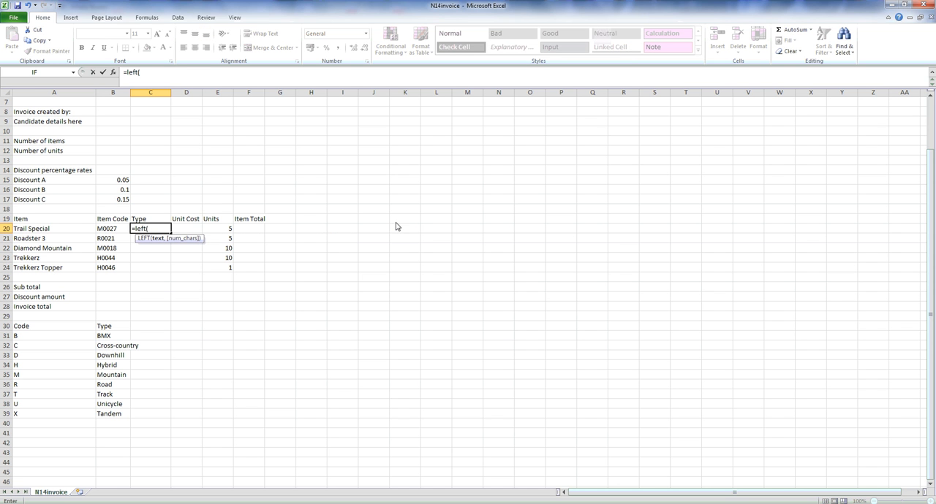
{"action": "left_click", "coordinate": [111, 229]}
{"action": "type", "text": ","}
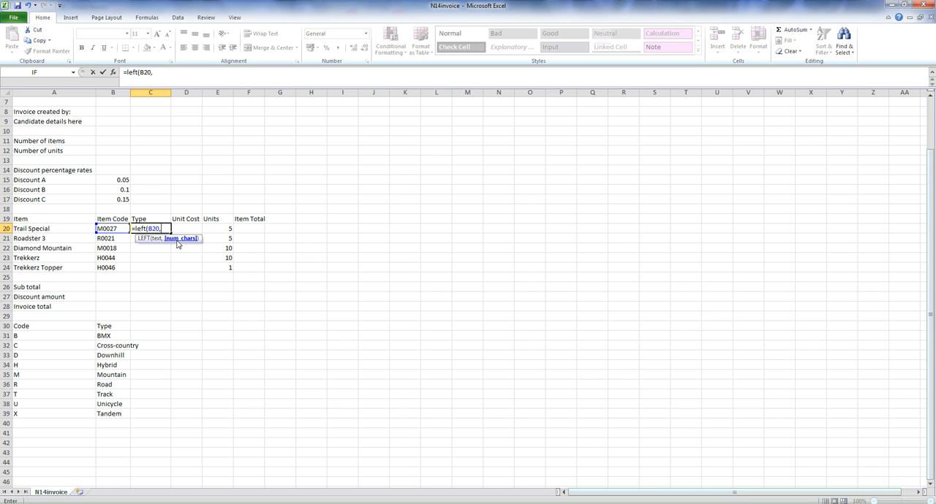
{"action": "type", "text": "1)"}
{"action": "key", "text": "Return"}
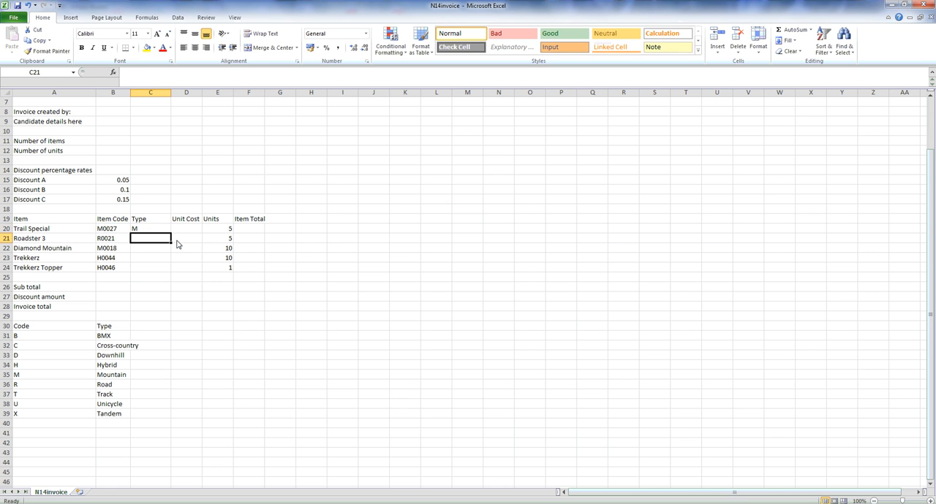
Replace the formula in C20 with a VLOOKUP function that uses LEFT(B20,1) as its lookup value.
{"action": "left_click", "coordinate": [164, 232]}
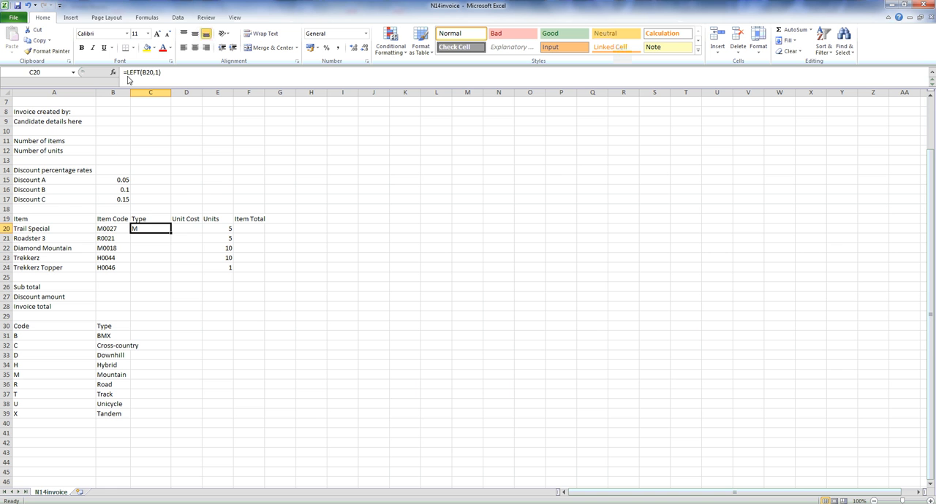
{"action": "left_click_drag", "start_coordinate": [154, 79], "coordinate": [125, 74]}
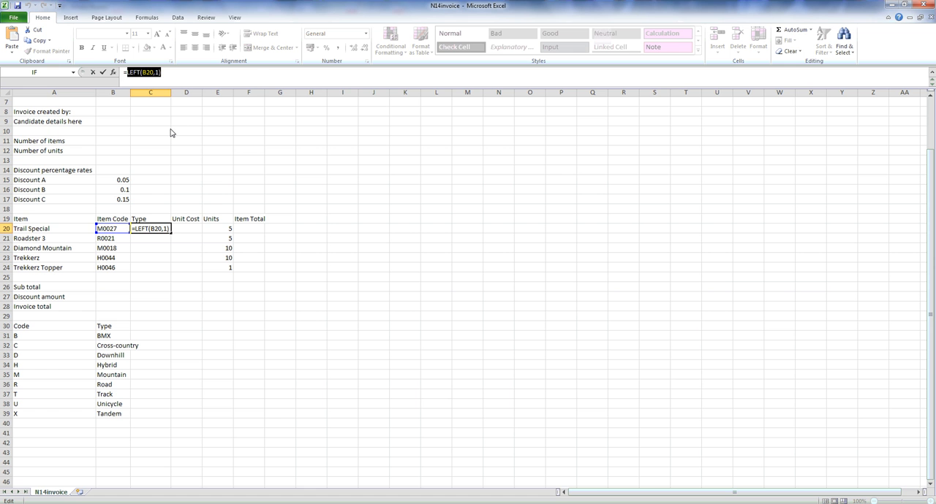
{"action": "type", "text": "="}
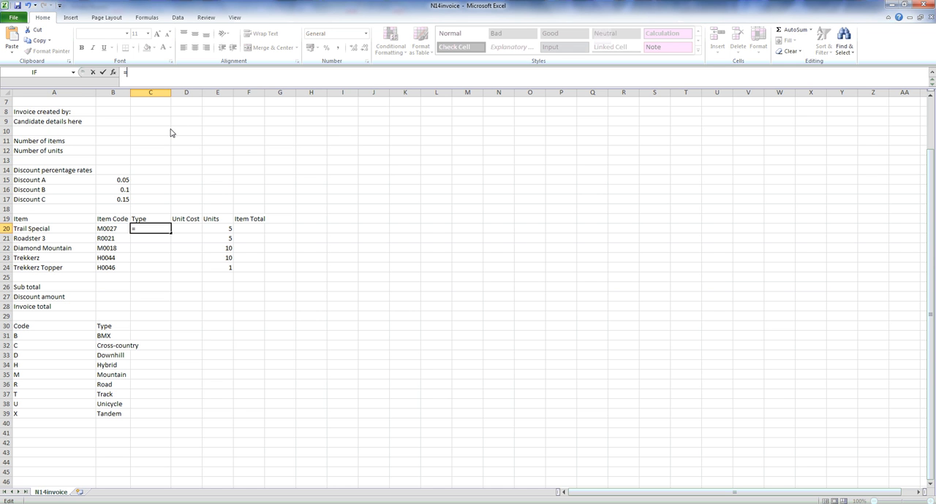
{"action": "left_click", "coordinate": [75, 75]}
{"action": "left_click", "coordinate": [70, 92]}
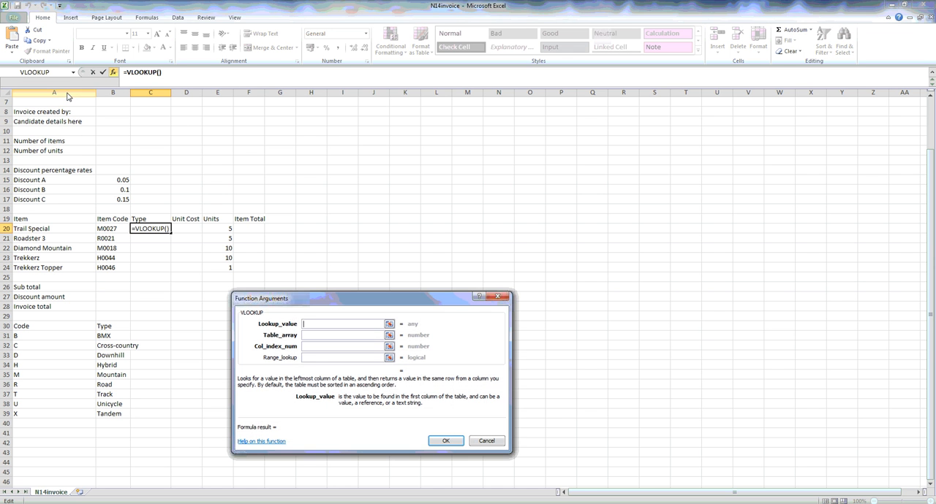
{"action": "left_click_drag", "start_coordinate": [322, 300], "coordinate": [368, 237]}
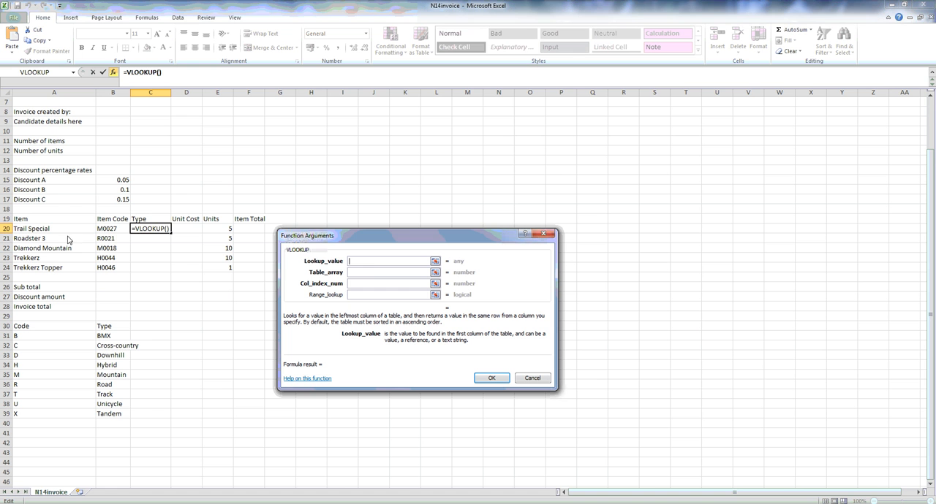
{"action": "left_click", "coordinate": [109, 231]}
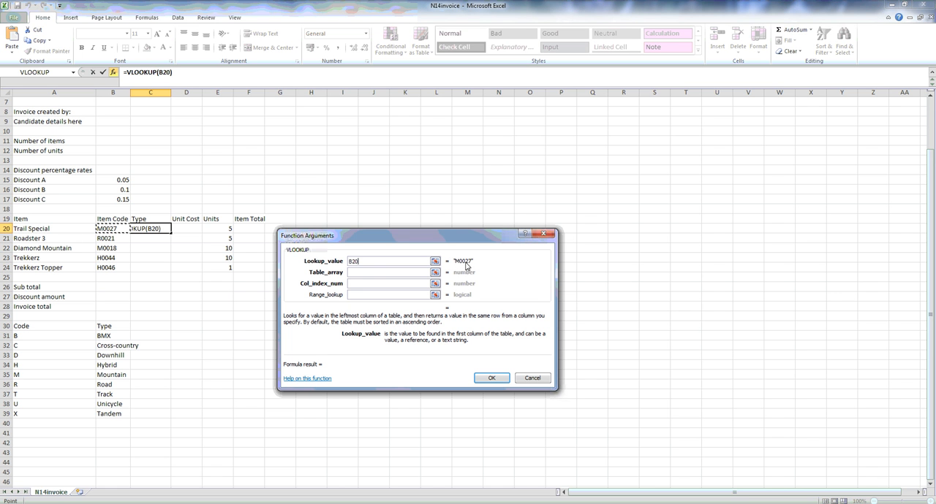
{"action": "double_click", "coordinate": [354, 262]}
{"action": "type", "text": "LEFT(B20,1)"}
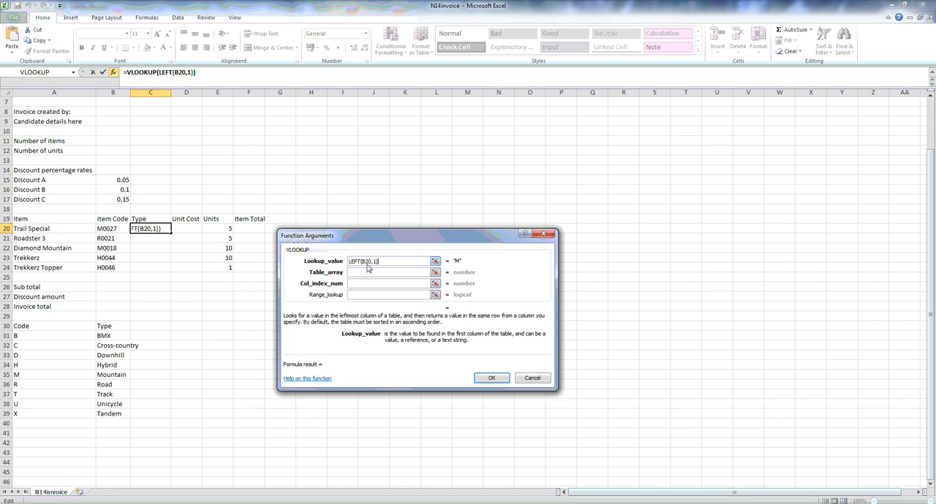
Complete the VLOOKUP with the named range Type as table array, column index 2 and range lookup FALSE.
{"action": "left_click", "coordinate": [404, 274]}
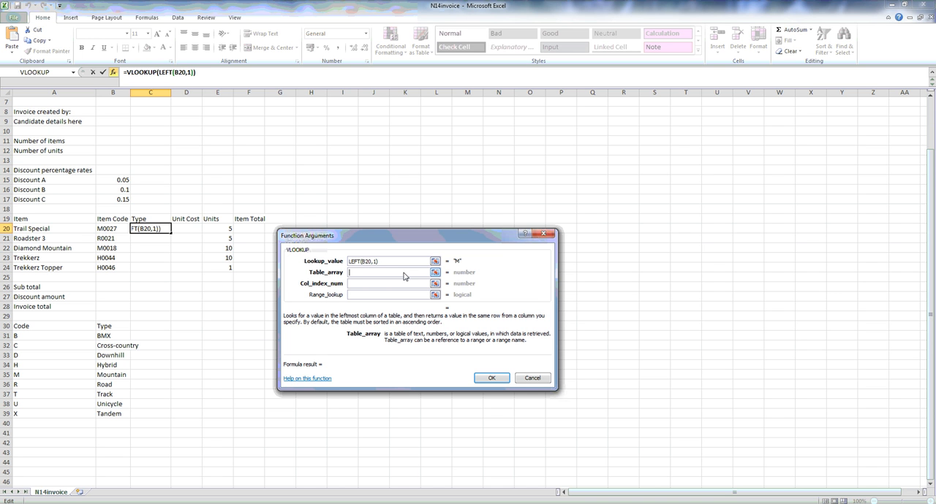
{"action": "type", "text": "type"}
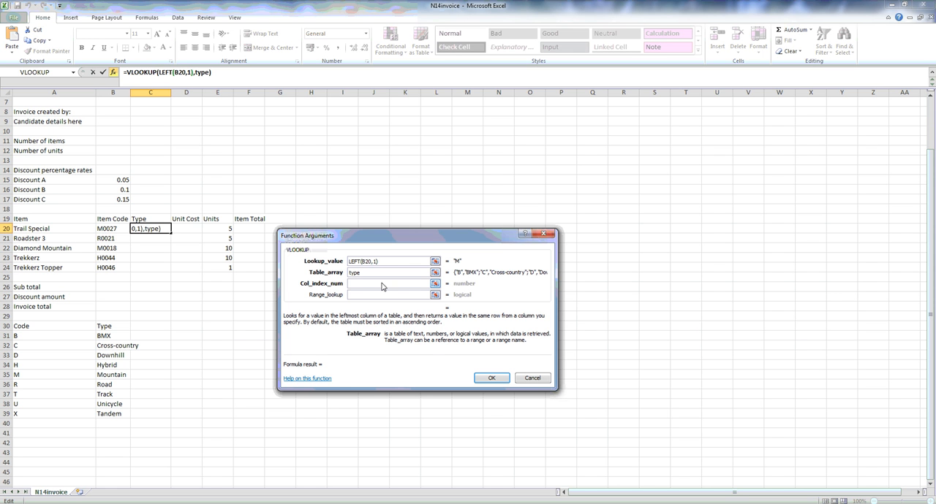
{"action": "left_click", "coordinate": [381, 285]}
{"action": "type", "text": "2"}
{"action": "left_click", "coordinate": [380, 296]}
{"action": "type", "text": "false"}
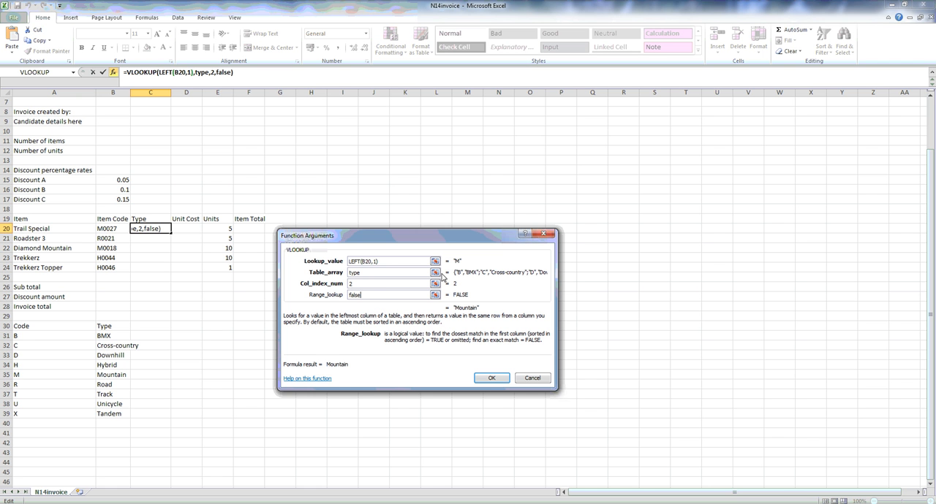
{"action": "left_click", "coordinate": [490, 379]}
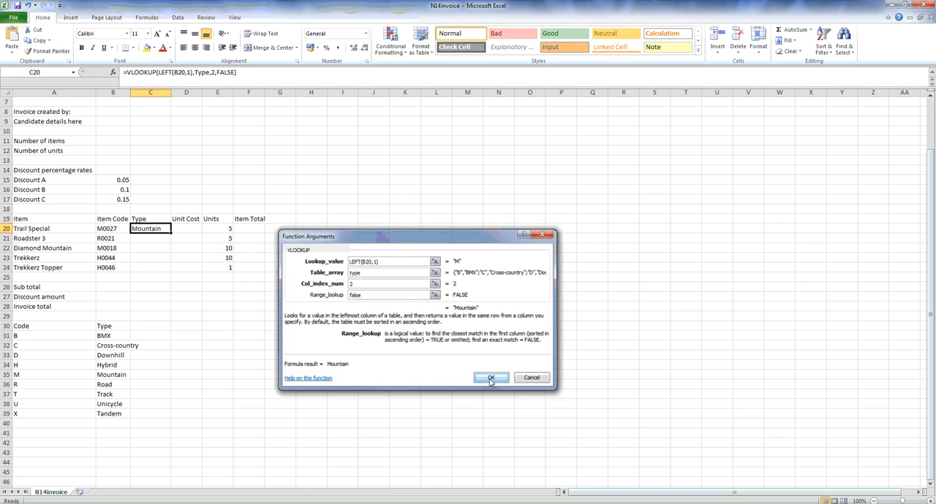
Check the ranges referenced by the C20 formula and fill it down through C24.
{"action": "left_click", "coordinate": [247, 78]}
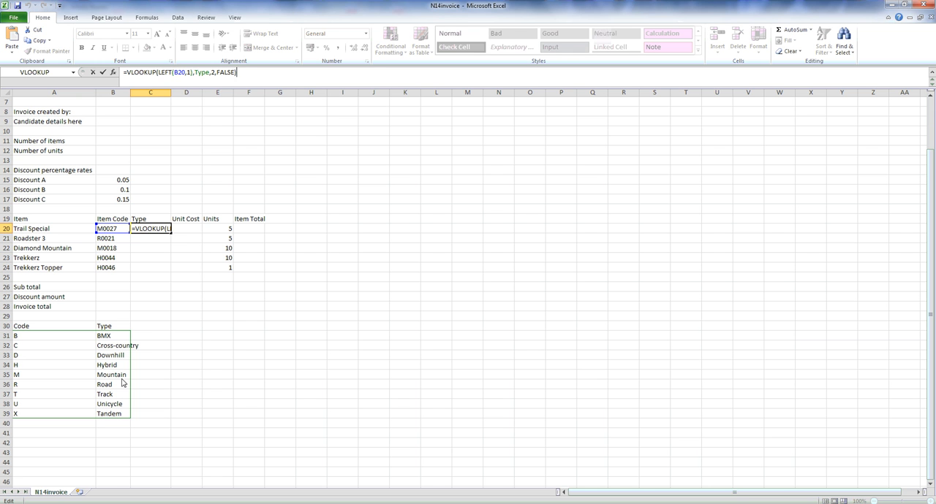
{"action": "key", "text": "Return"}
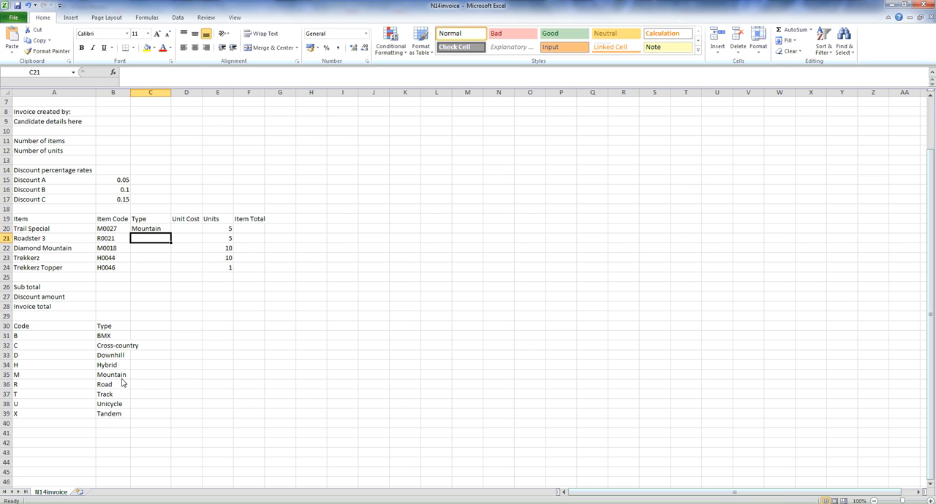
{"action": "left_click", "coordinate": [170, 231]}
{"action": "double_click", "coordinate": [171, 234]}
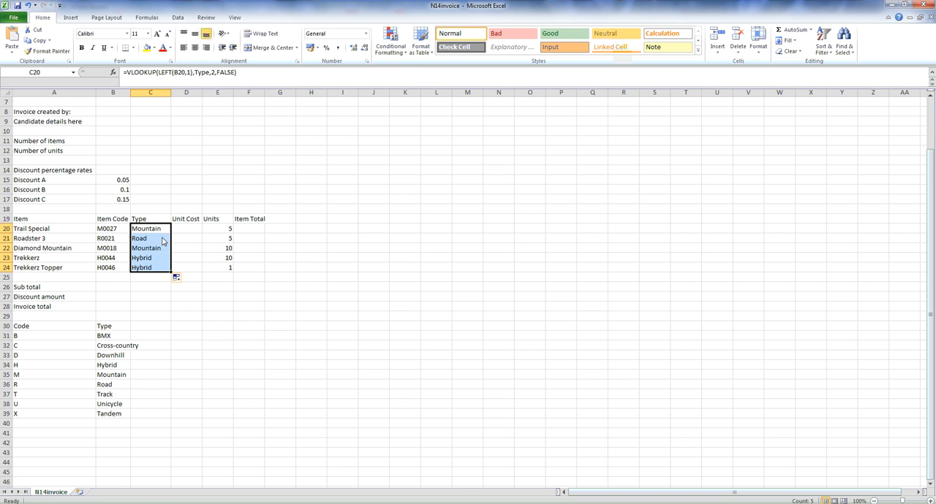
Examine the copied formula in C21 and the cells and named range it references.
{"action": "left_click", "coordinate": [163, 240]}
{"action": "left_click", "coordinate": [267, 77]}
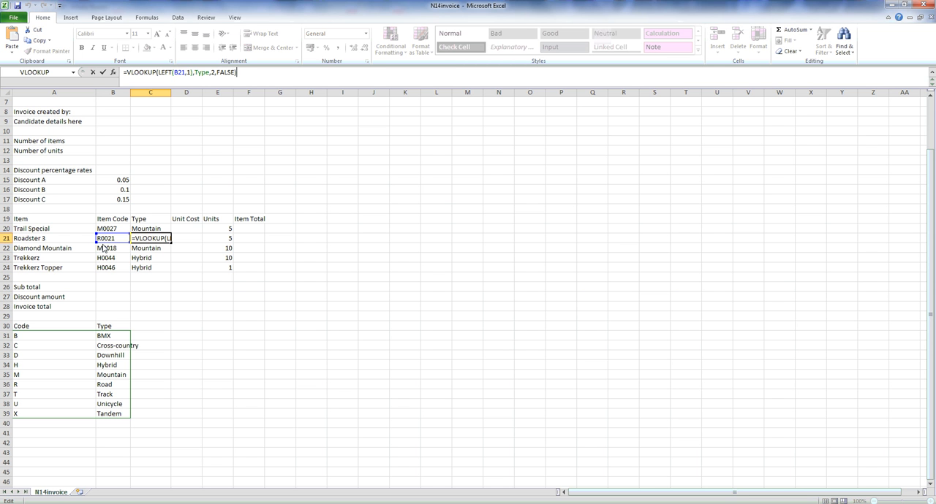
{"action": "key", "text": "Return"}
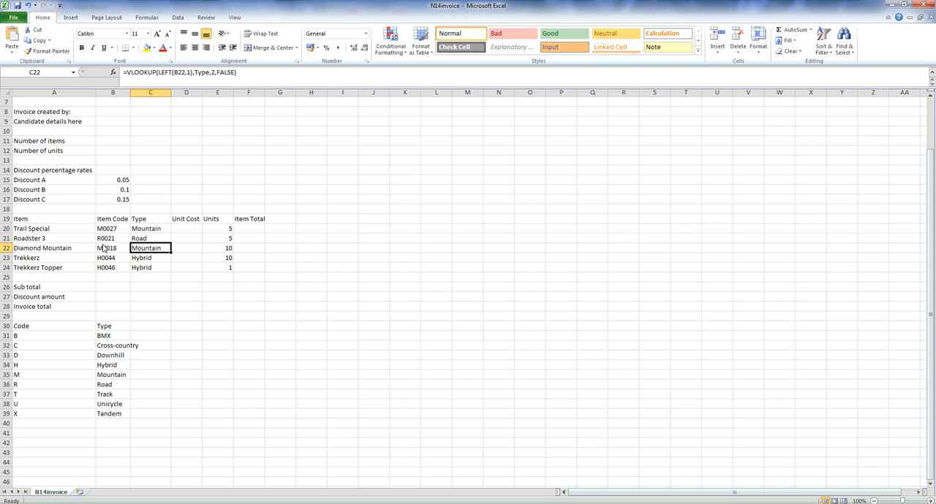
{"action": "left_click", "coordinate": [152, 240]}
{"action": "key", "text": "F2"}
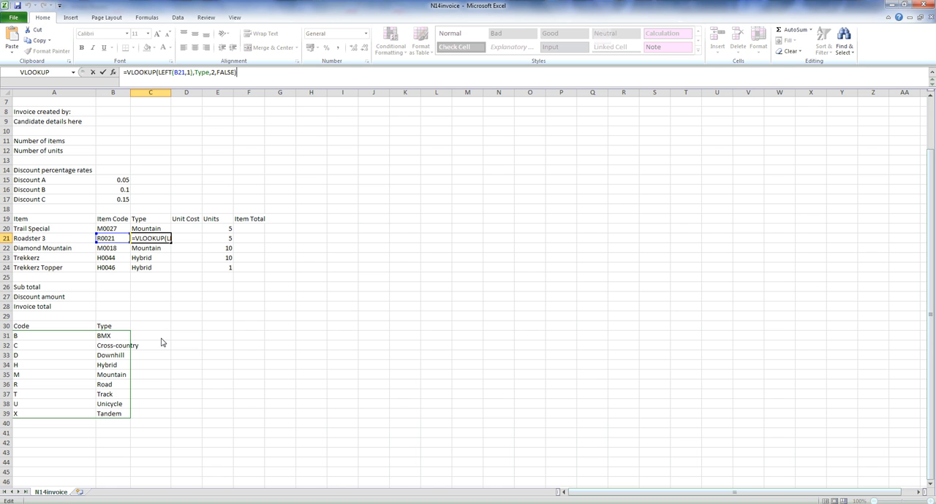
{"action": "key", "text": "Return"}
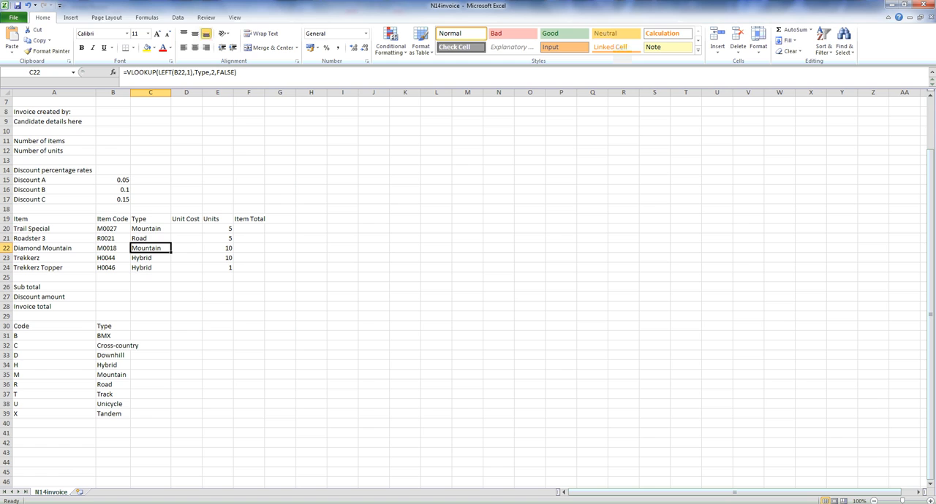